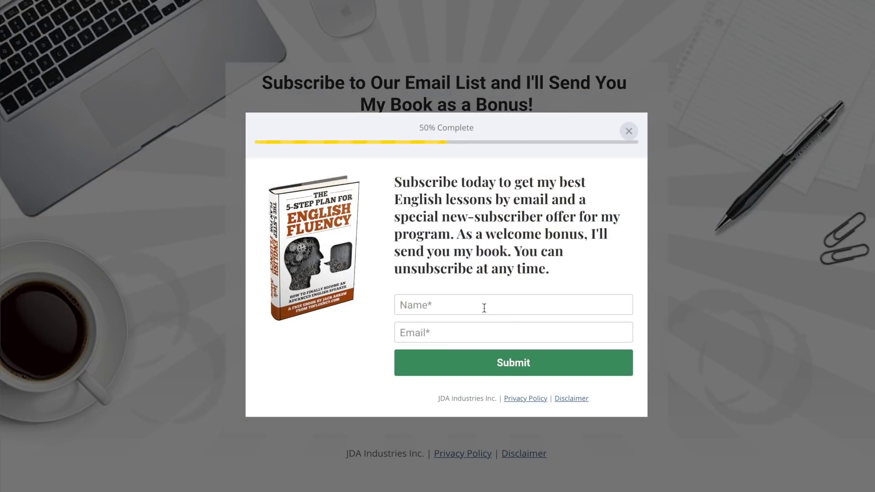
# Step: Dismiss the subscribe pop-up form covering the page
pyautogui.click(628, 132)
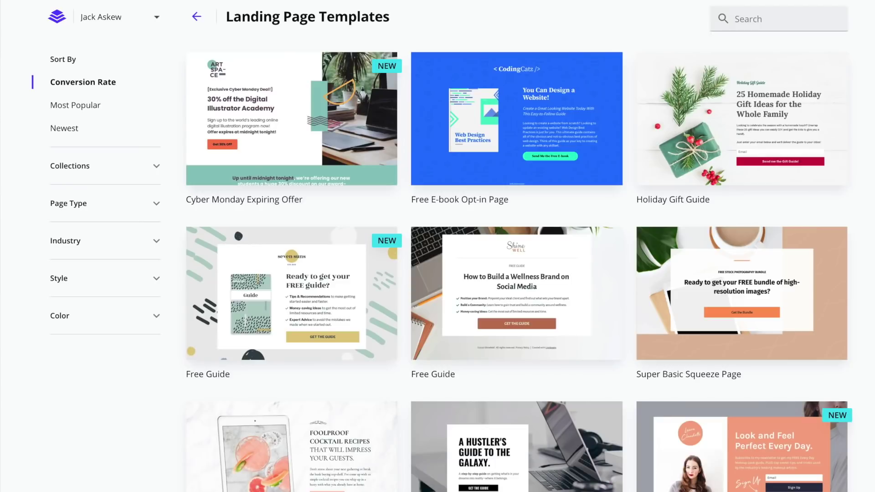
# Step: Name the new Free E-book Opt-in page 'Free Book Test' and create it
pyautogui.moveTo(558, 124)
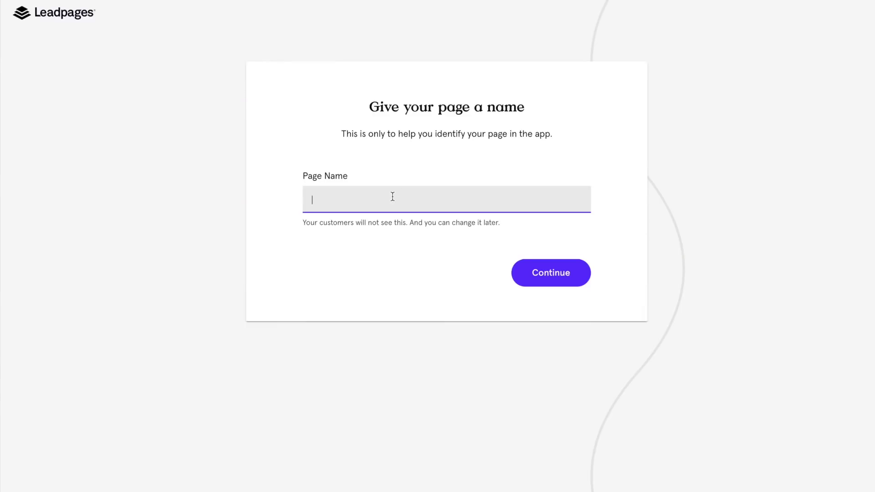
pyautogui.write('Free Book Test')
pyautogui.click(537, 270)
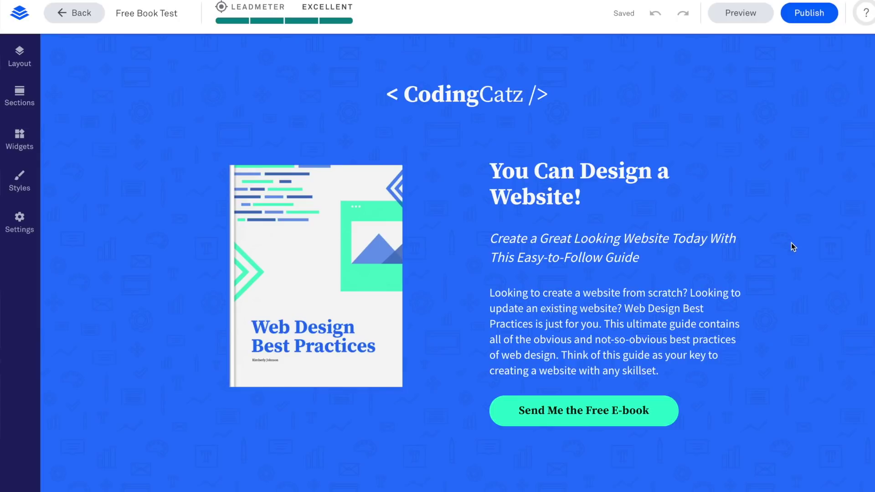
# Step: Look over the CodingCatz template and select its Send Me the Free E-book button
pyautogui.scroll(-3, 790, 264)
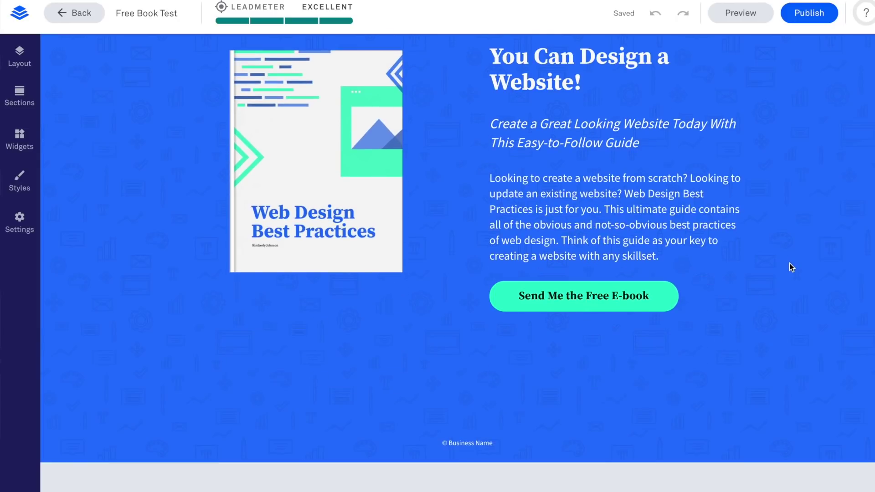
pyautogui.scroll(3, 790, 264)
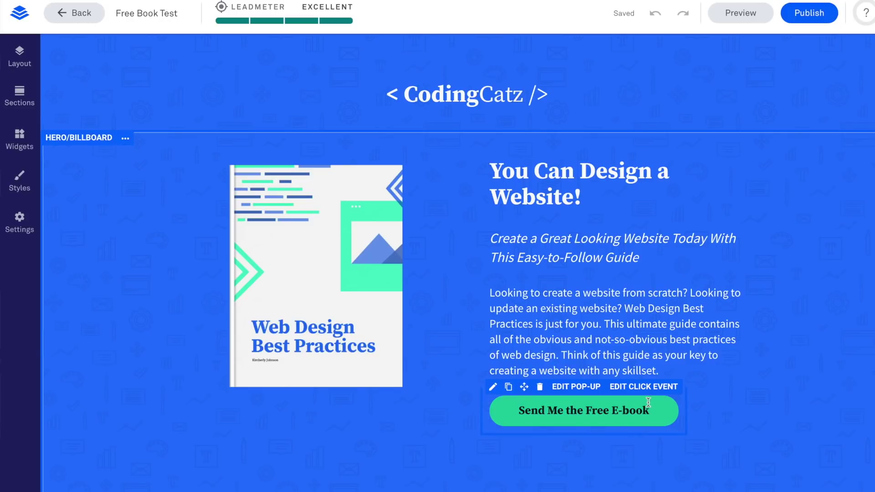
pyautogui.click(629, 411)
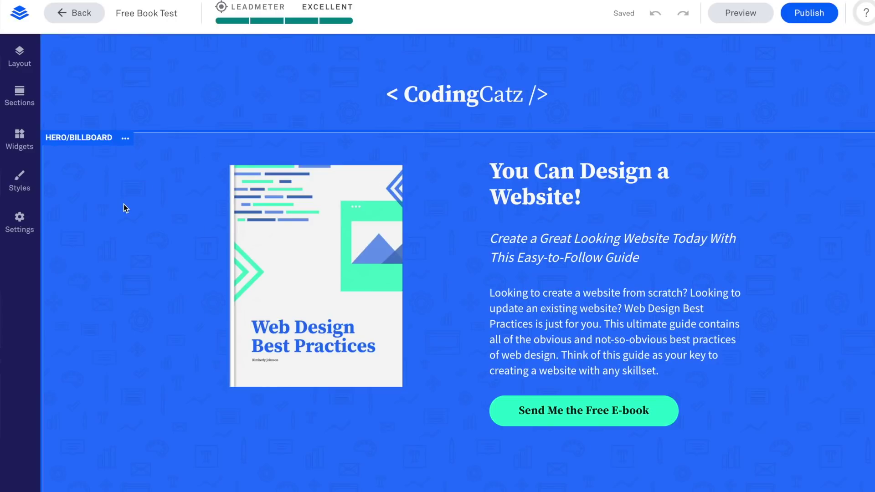
# Step: Open Page Styles and expand the Page Background and Font Styles sections
pyautogui.click(11, 182)
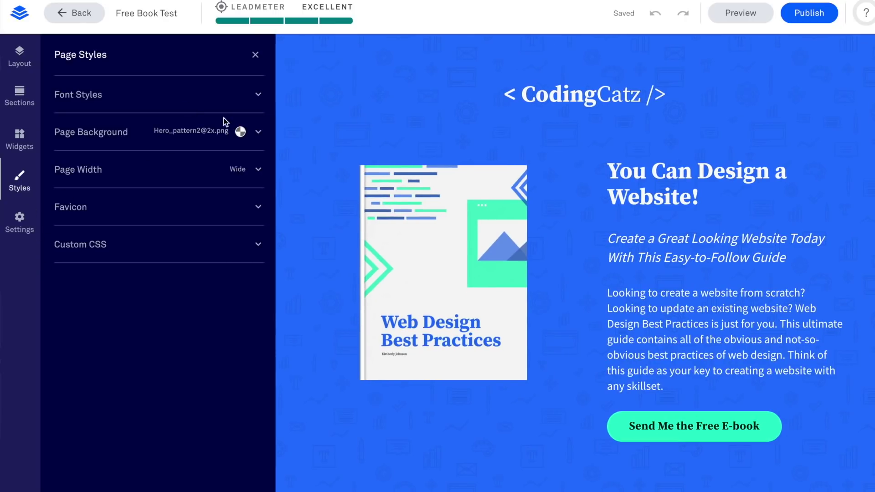
pyautogui.click(258, 132)
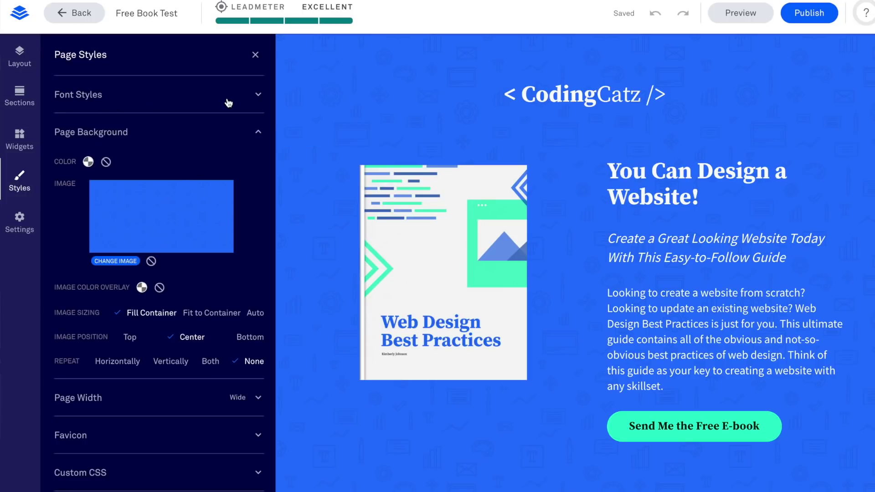
pyautogui.click(251, 98)
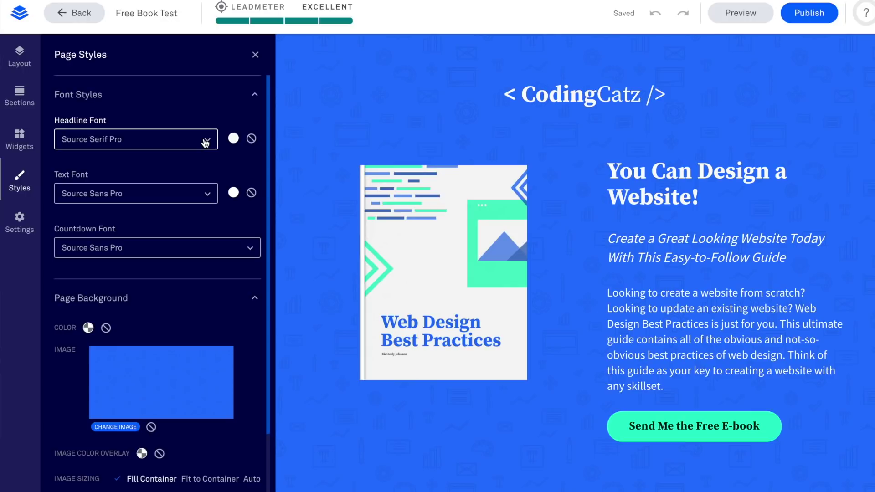
# Step: Replace the CodingCatz header text with bold 'TO FLUENCY'
pyautogui.click(293, 93)
pyautogui.click(256, 55)
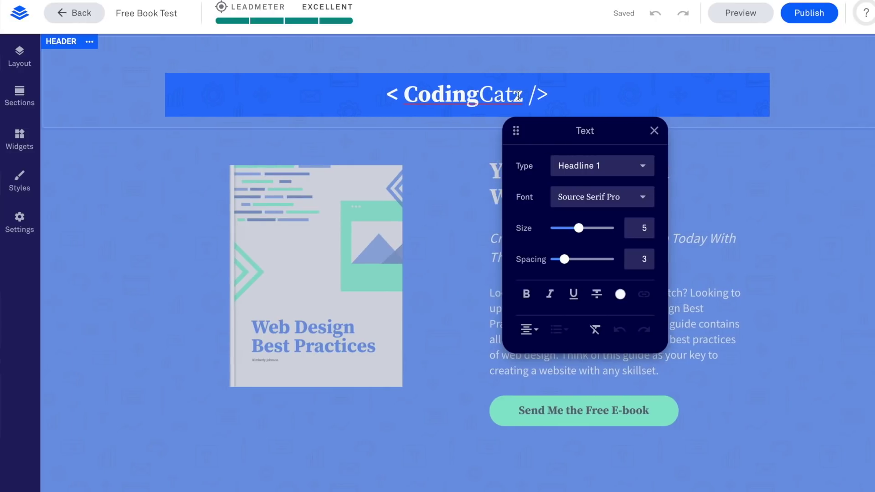
pyautogui.tripleClick(519, 96)
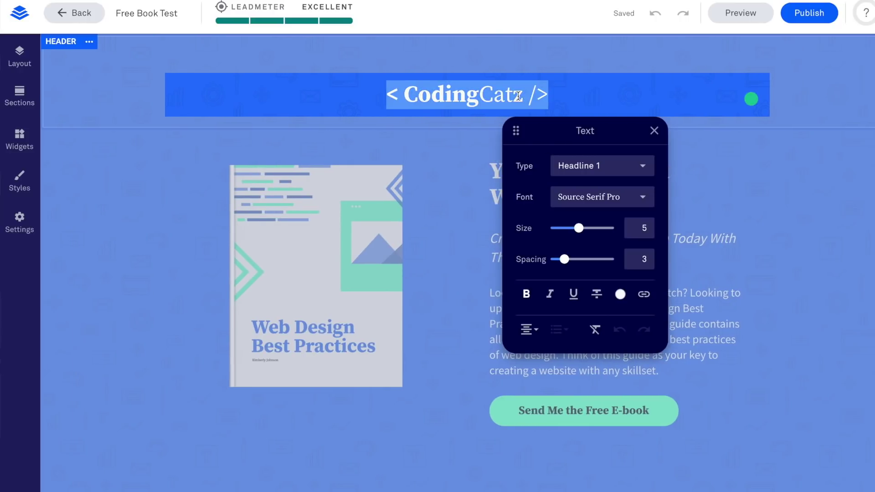
pyautogui.hotkey('ctrl', 'b')
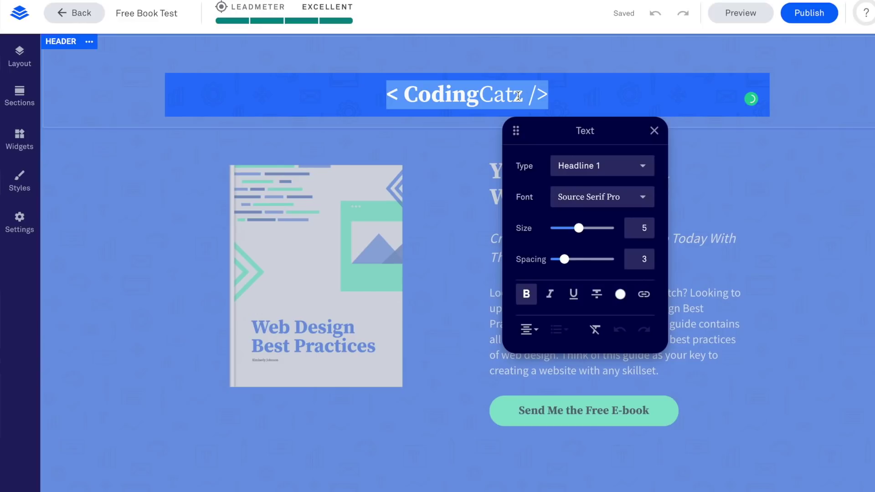
pyautogui.write('TO Fluency')
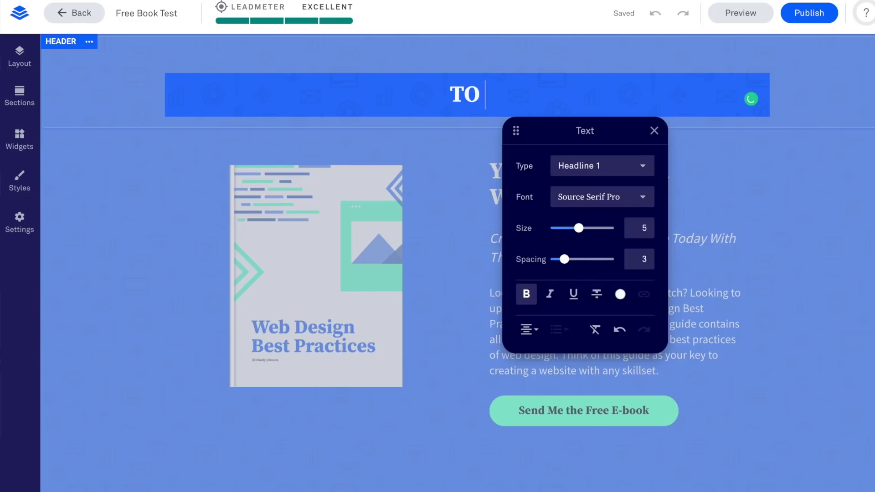
pyautogui.press('BackSpace')
pyautogui.press('BackSpace')
pyautogui.press('BackSpace')
pyautogui.press('BackSpace')
pyautogui.press('BackSpace')
pyautogui.press('BackSpace')
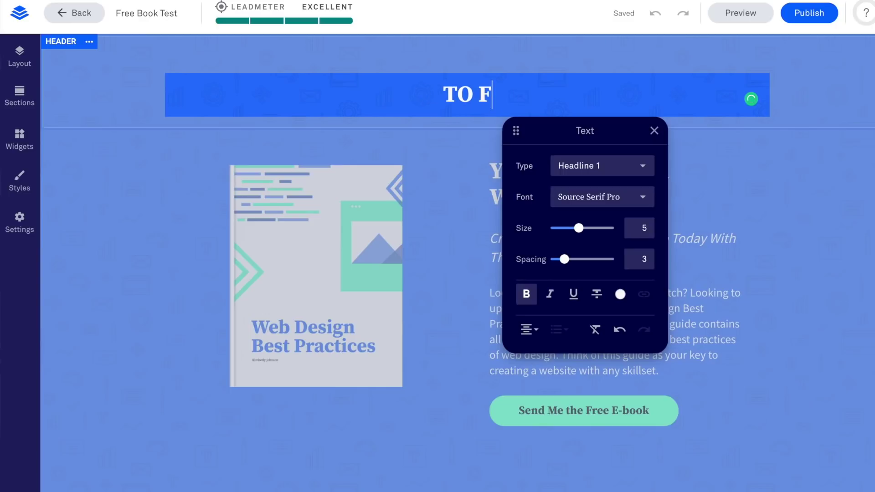
pyautogui.write('LUENCY')
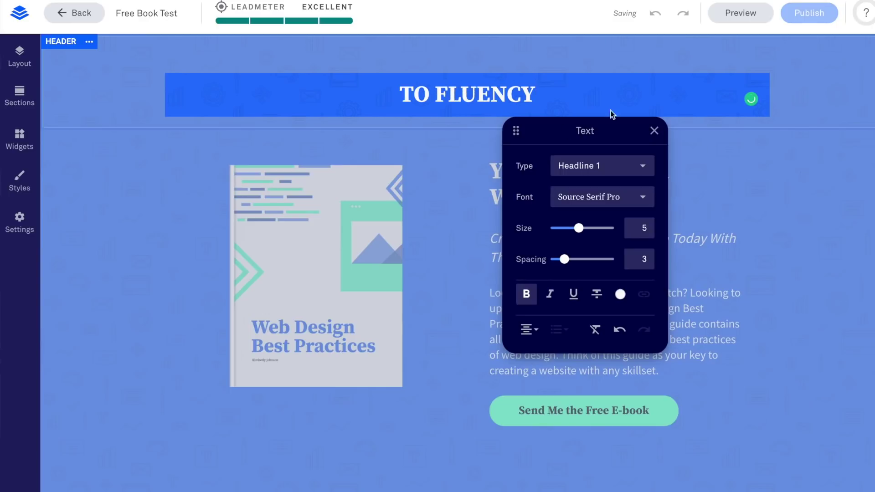
pyautogui.click(566, 145)
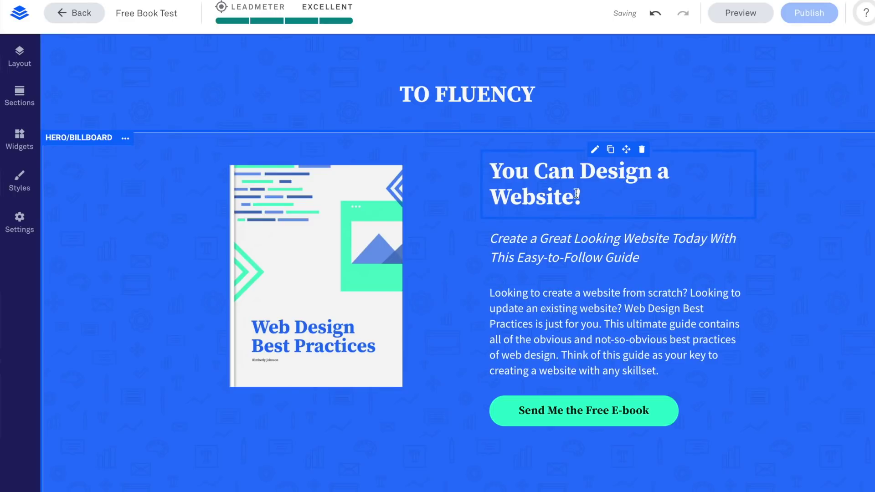
# Step: Change 'Design a Website!' in the headline to 'Speak English Too!', fixing the 'SPeak' typo
pyautogui.moveTo(582, 198); pyautogui.dragTo(581, 177)
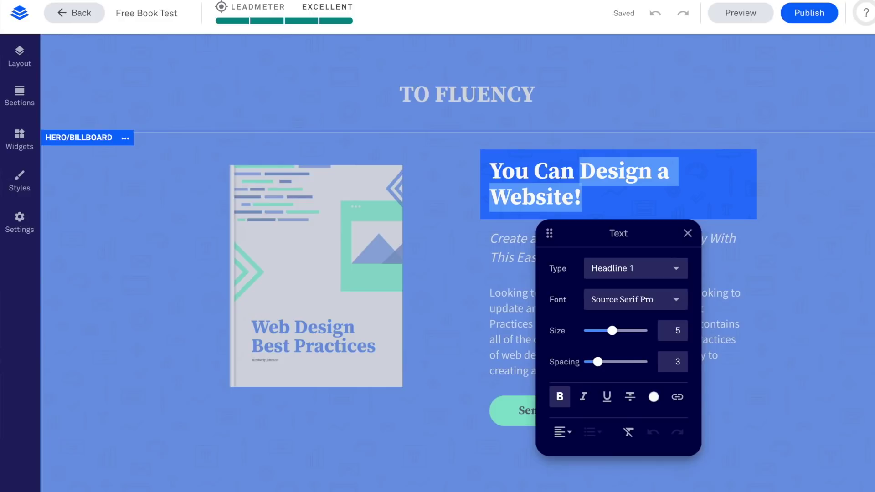
pyautogui.write('SPeak English')
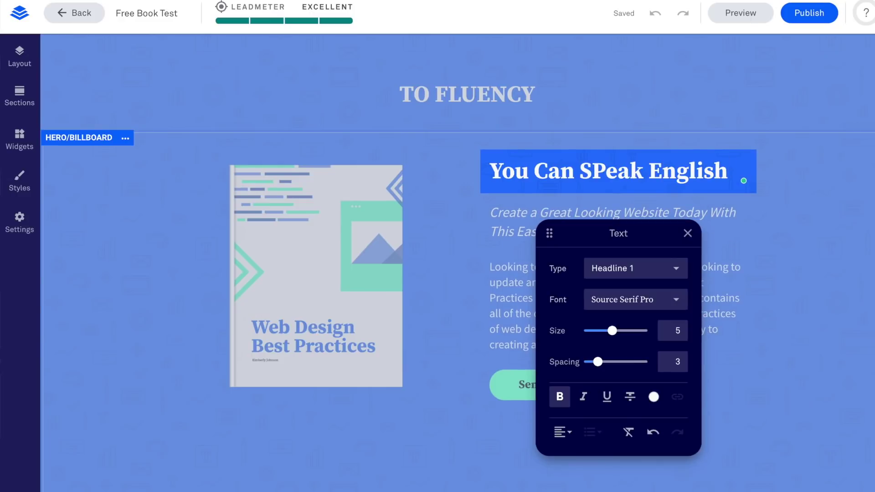
pyautogui.write(' Too!')
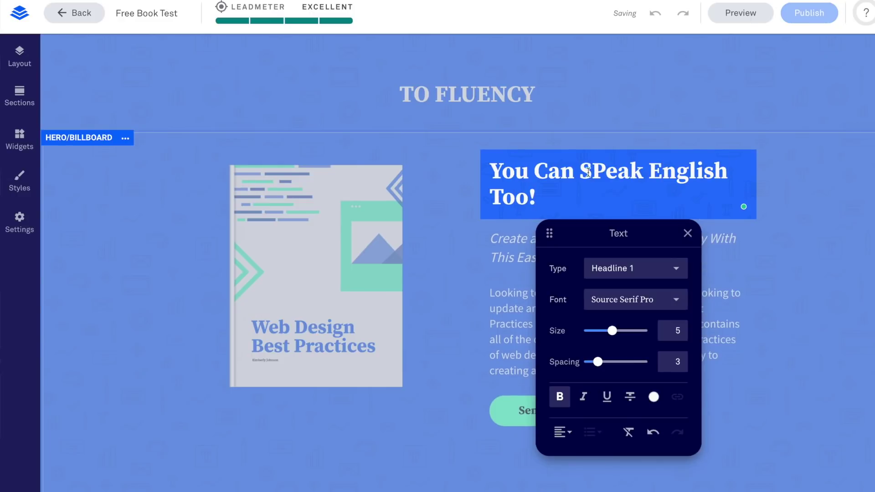
pyautogui.click(592, 172)
pyautogui.press('Right')
pyautogui.press('BackSpace')
pyautogui.write('p')
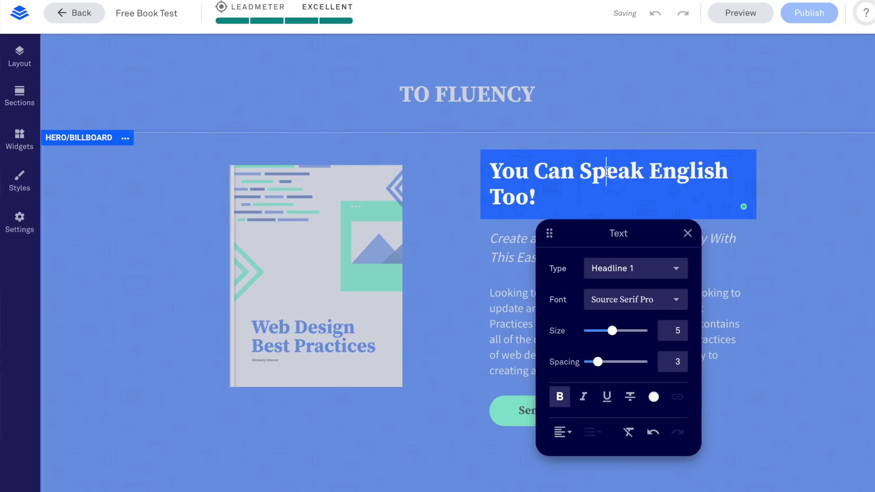
pyautogui.click(764, 289)
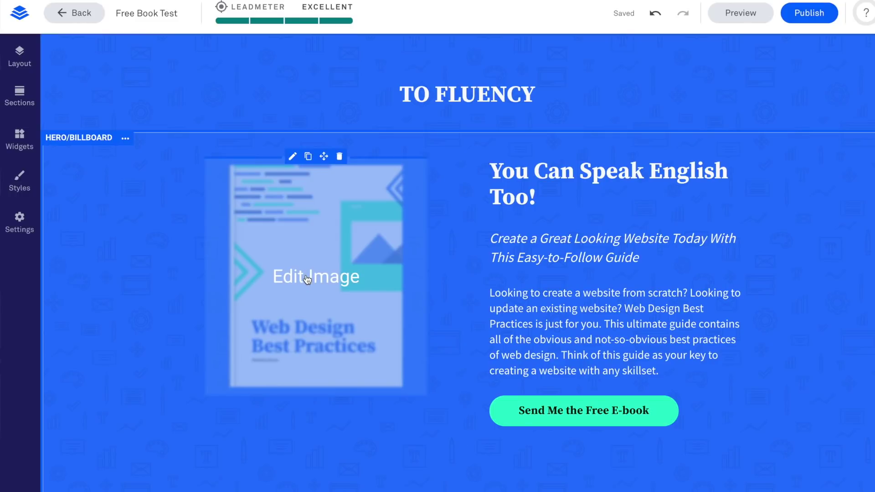
# Step: Swap the hero image for the '15 Amazing Tools and Resources for Teaching Languages Online' cover from My Images
pyautogui.click(307, 279)
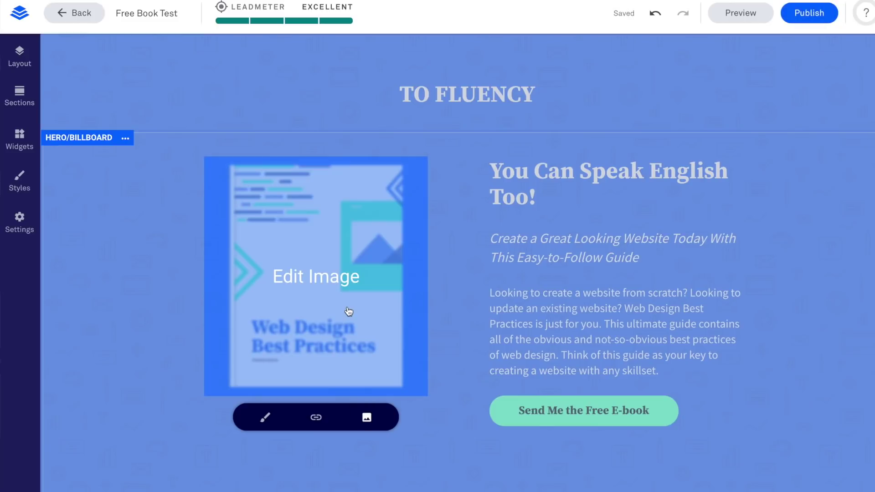
pyautogui.click(367, 419)
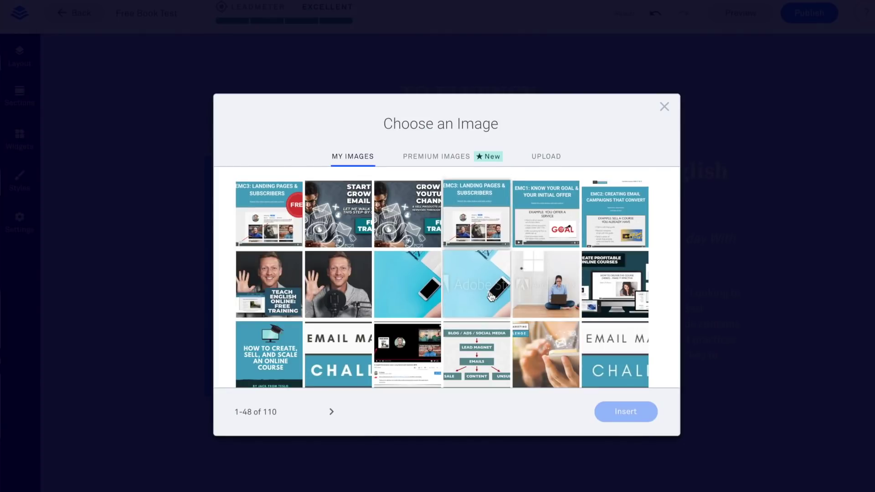
pyautogui.scroll(-3, 491, 297)
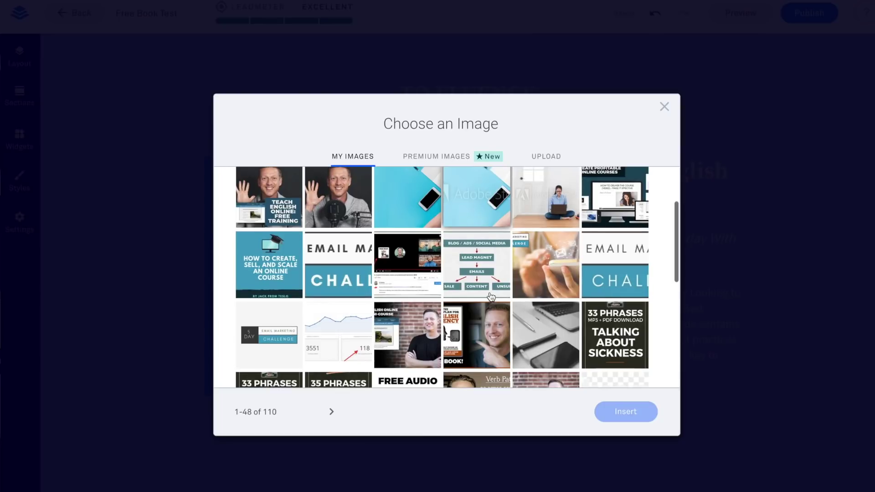
pyautogui.scroll(-3, 491, 297)
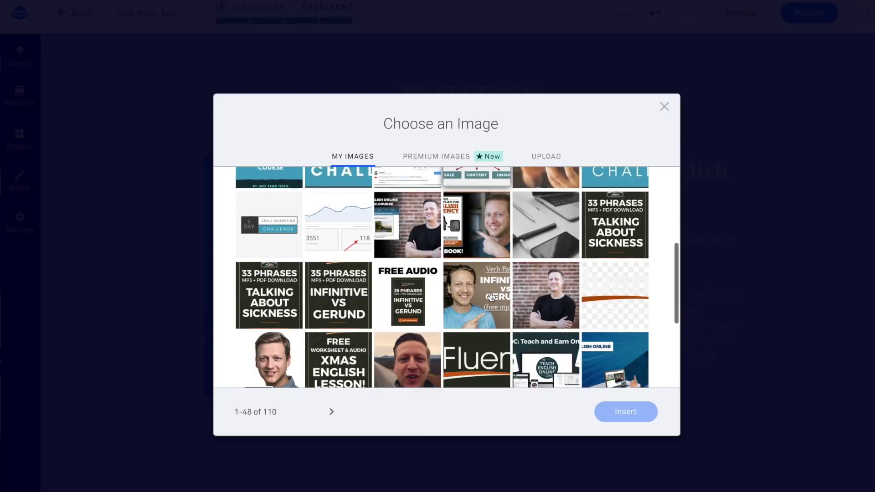
pyautogui.scroll(-5, 491, 297)
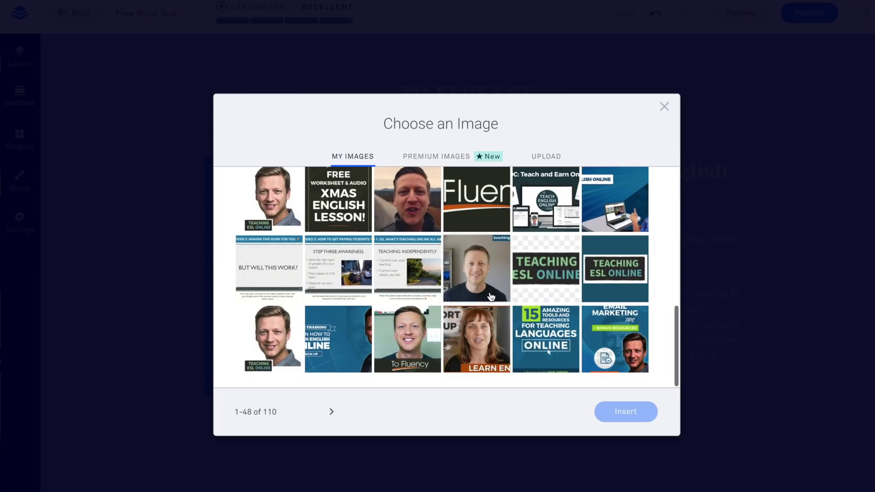
pyautogui.click(543, 344)
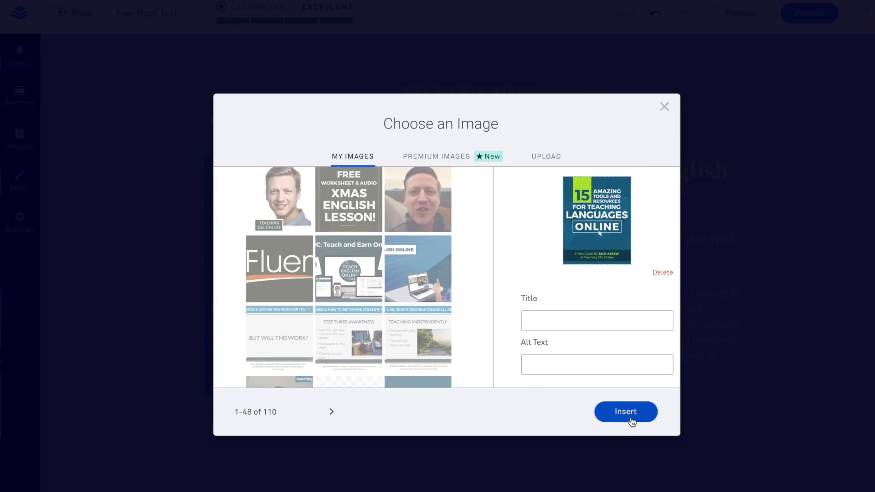
pyautogui.click(631, 422)
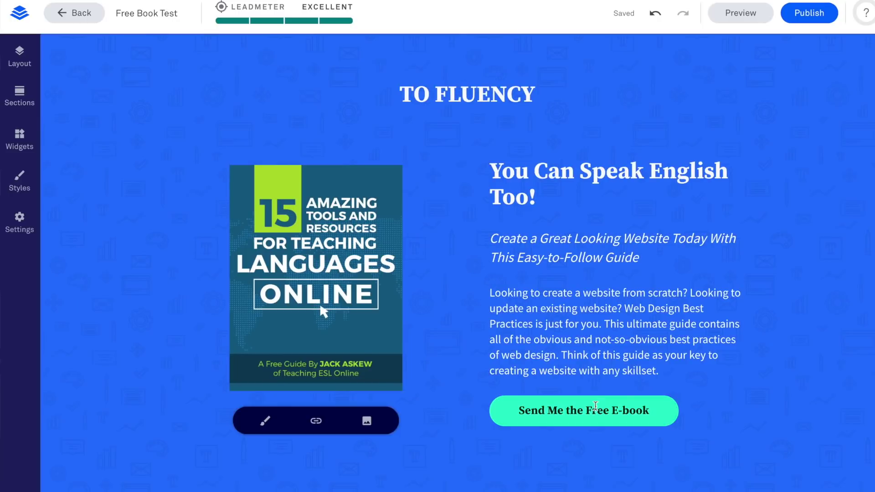
pyautogui.click(592, 407)
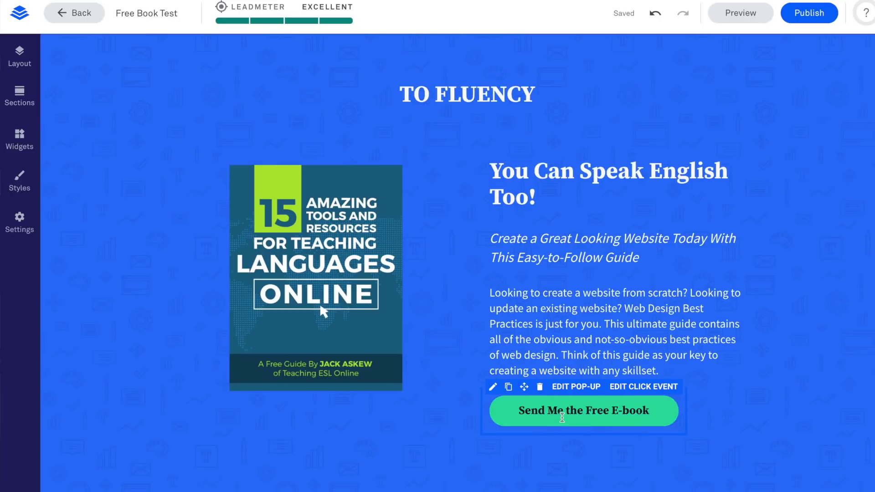
pyautogui.doubleClick(572, 413)
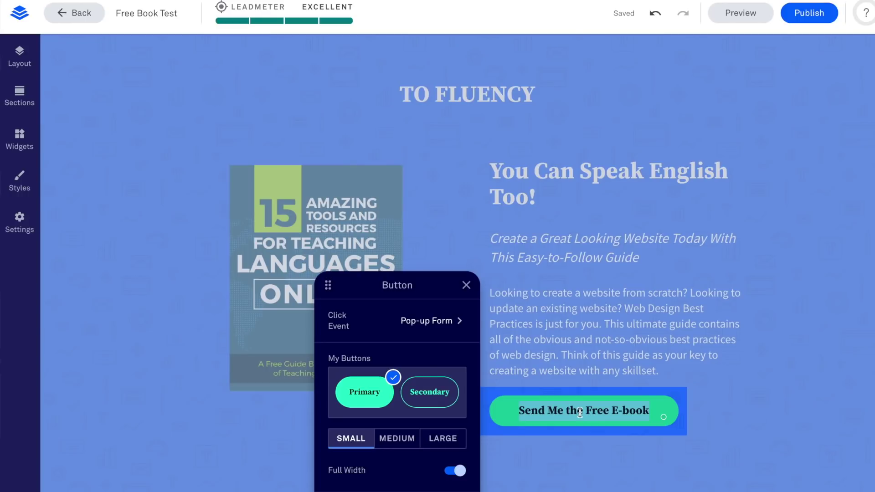
pyautogui.click(758, 379)
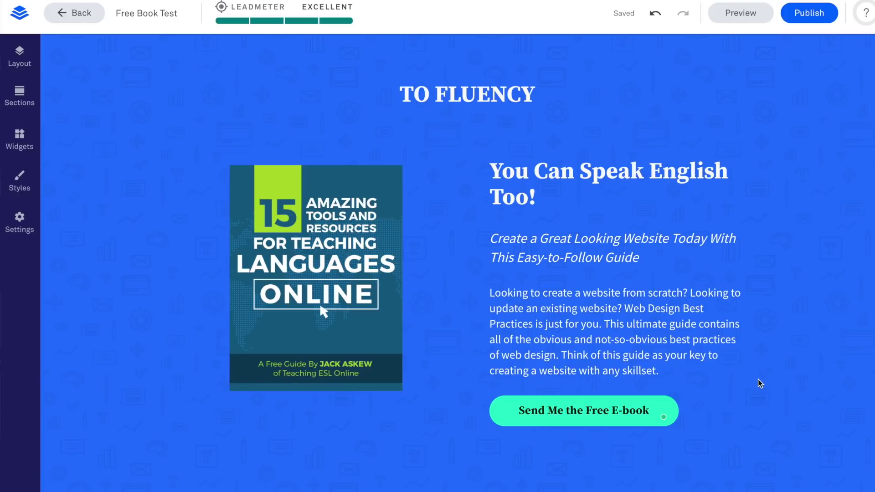
pyautogui.moveTo(653, 400)
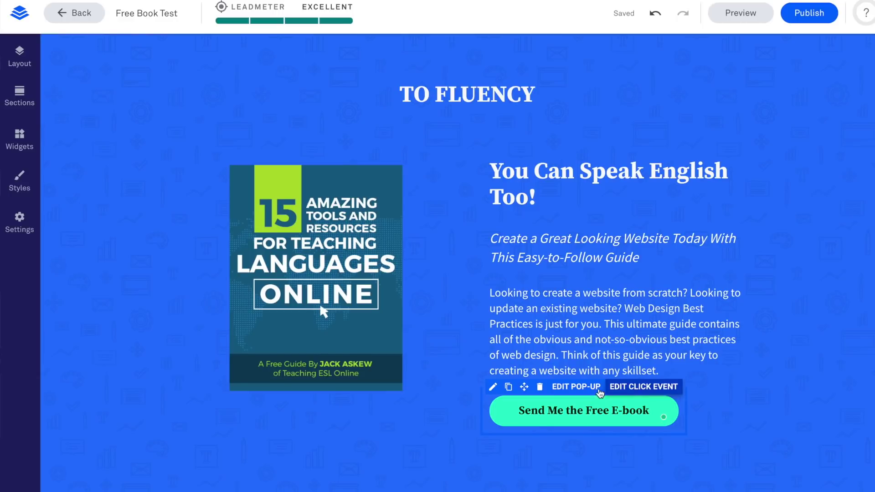
# Step: Open the e-book button's 'Where can we send your free guide?' pop-up form for editing
pyautogui.click(574, 388)
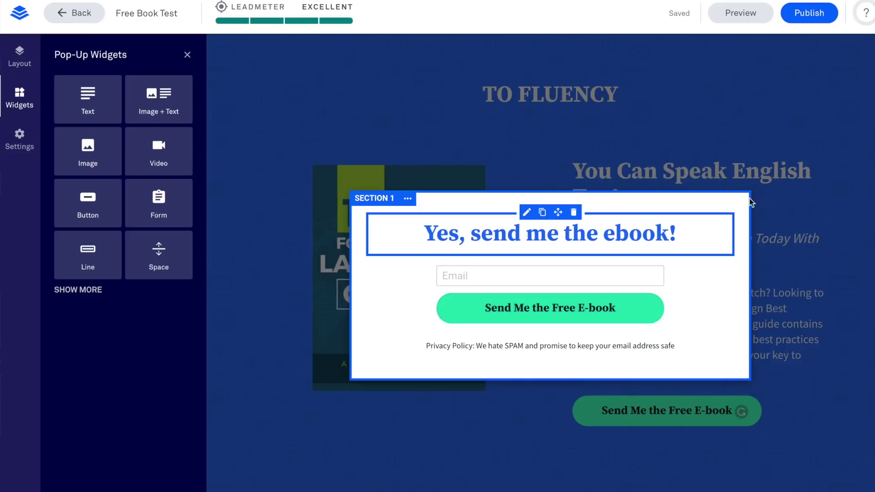
pyautogui.click(798, 197)
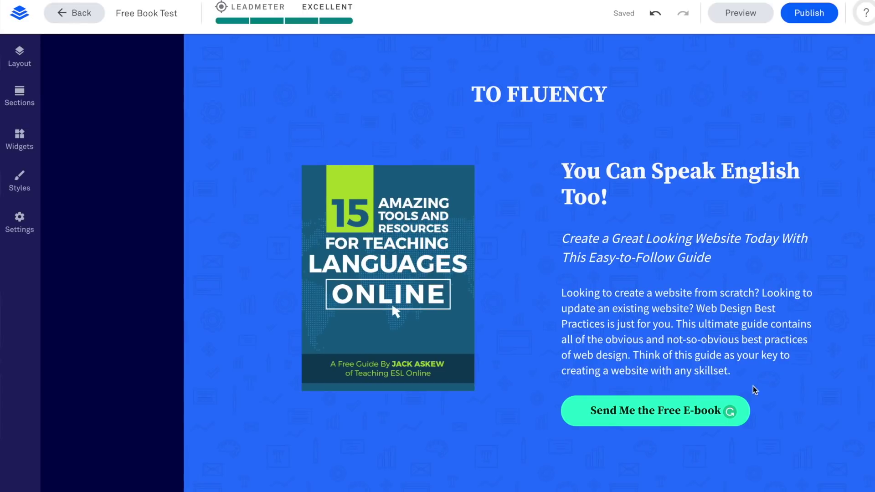
pyautogui.moveTo(630, 413)
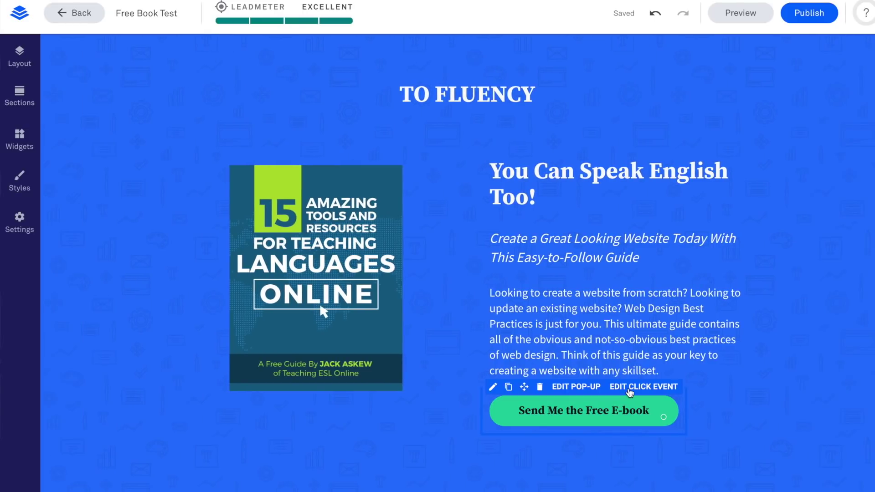
pyautogui.click(577, 387)
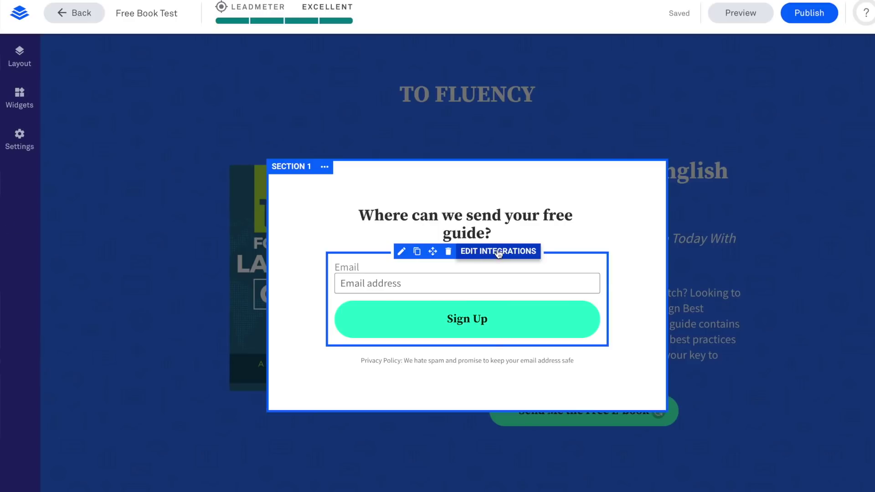
# Step: Add an AC 2 ActiveCampaign integration sending sign-ups to 'Forms - 15 Tools TESLO'
pyautogui.click(499, 252)
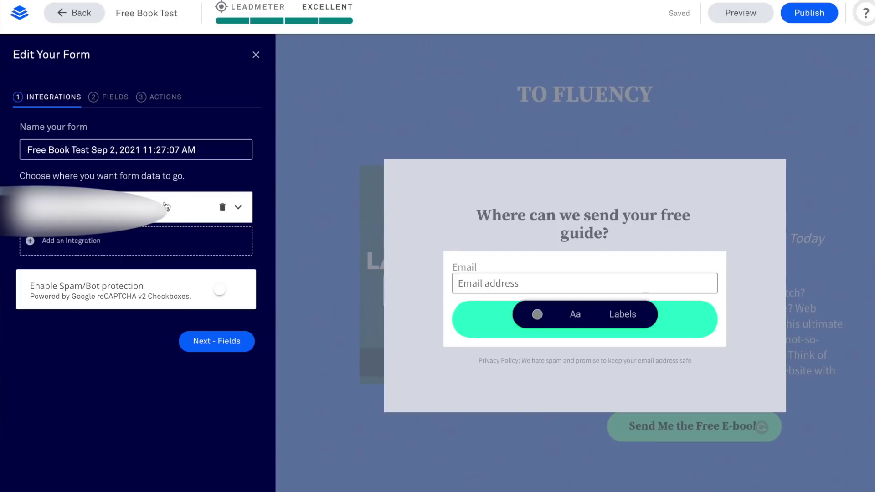
pyautogui.click(239, 210)
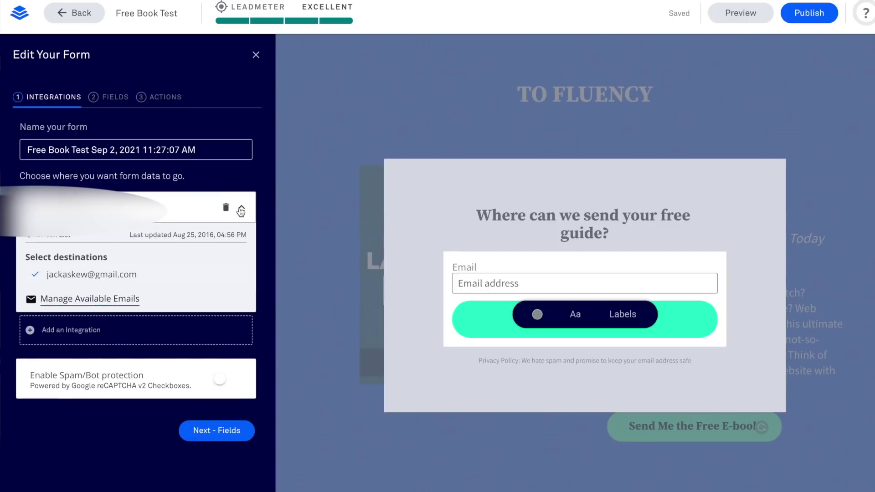
pyautogui.click(182, 331)
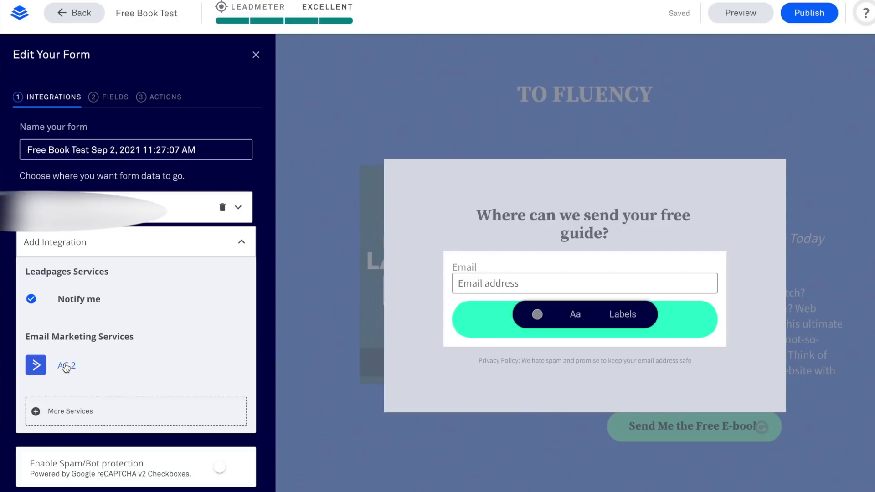
pyautogui.click(88, 371)
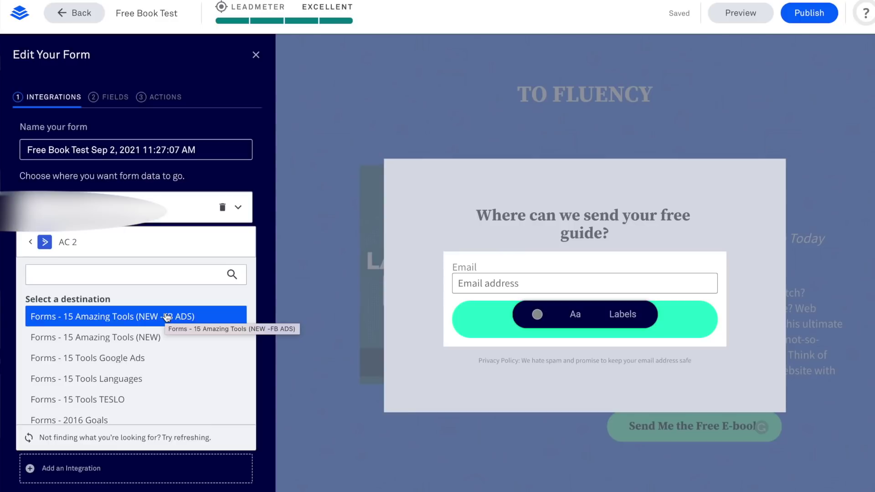
pyautogui.scroll(-1, 159, 371)
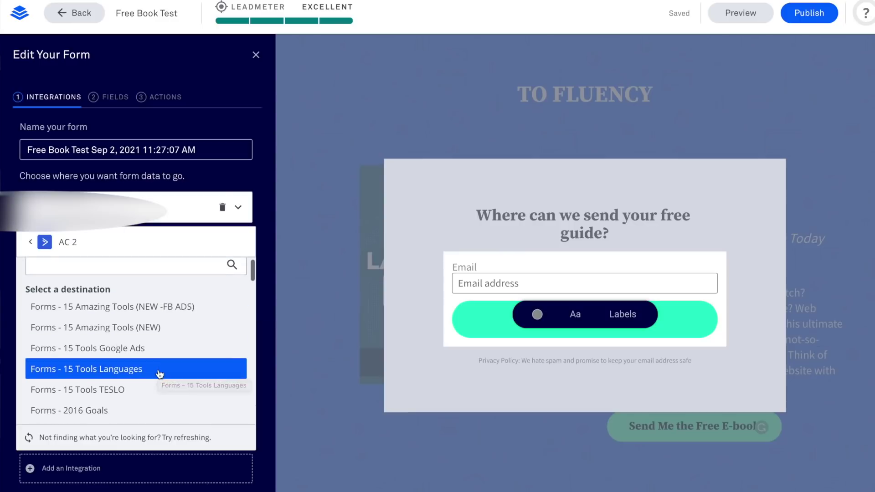
pyautogui.scroll(-4, 159, 374)
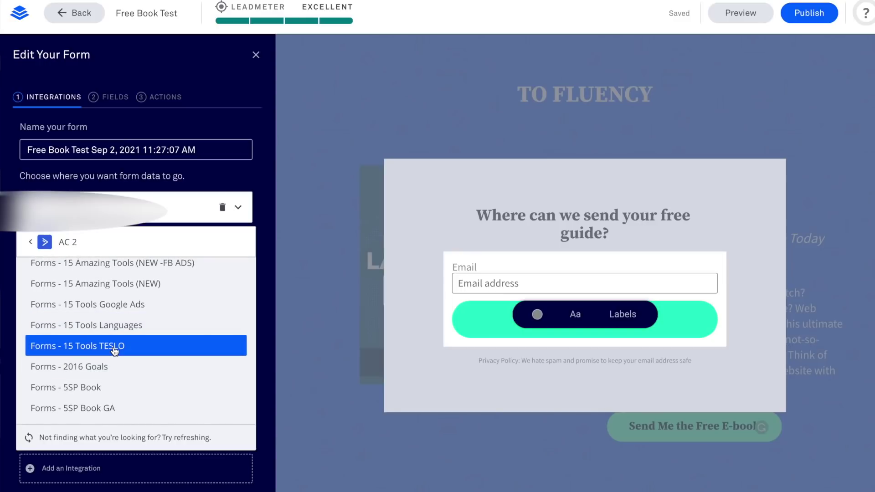
pyautogui.click(114, 350)
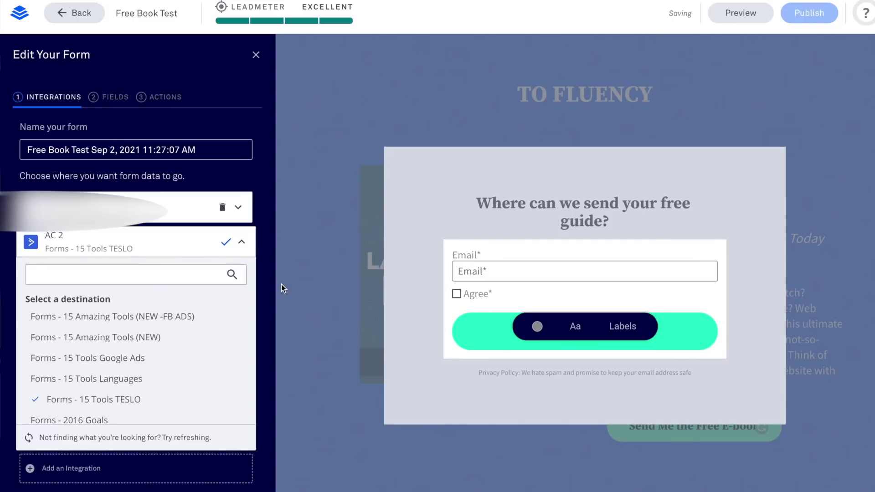
pyautogui.click(281, 285)
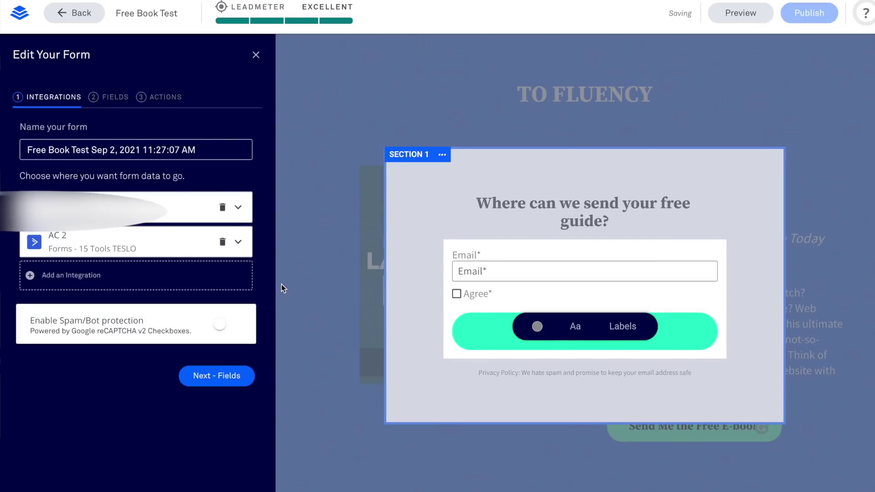
# Step: Delete the original integration, leaving AC 2 as the form's only destination
pyautogui.click(222, 208)
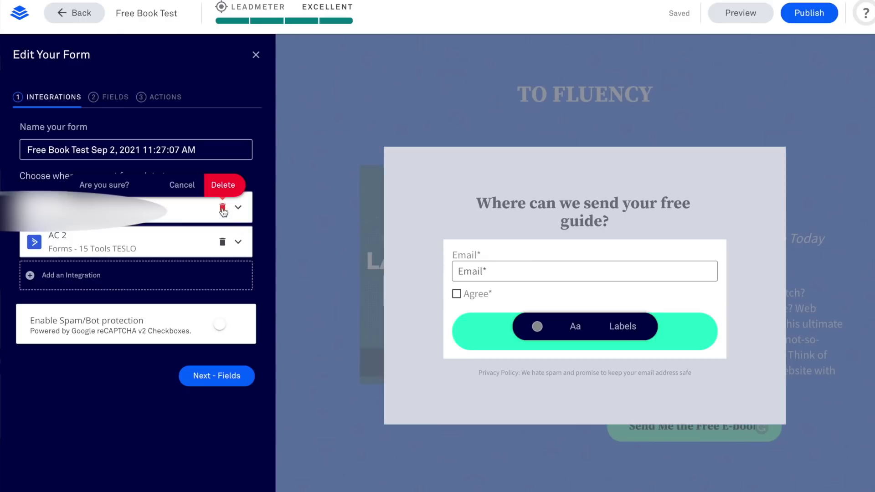
pyautogui.click(223, 185)
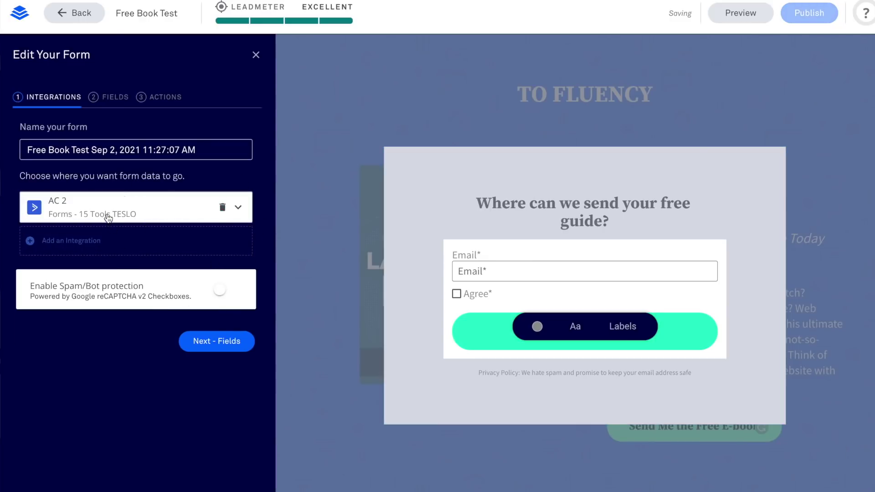
pyautogui.click(116, 98)
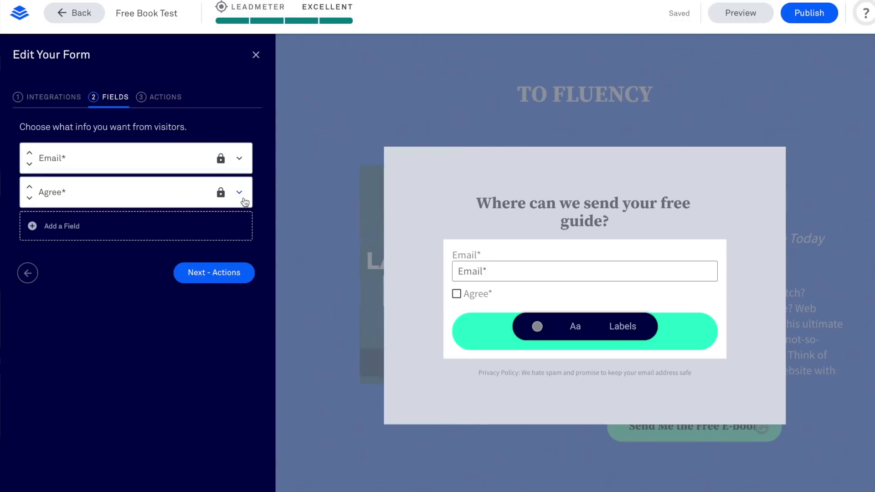
# Step: Set the form's post-submit action to redirect to the external URL tofluency.com/ty
pyautogui.click(240, 192)
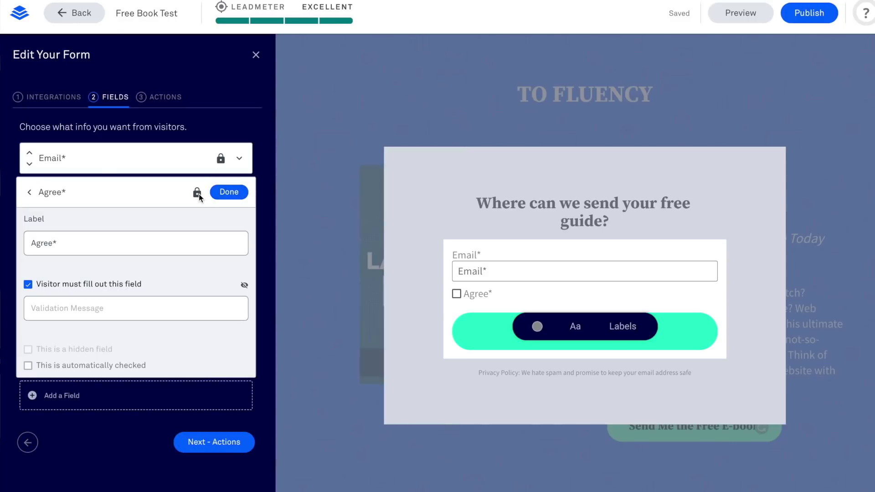
pyautogui.click(168, 98)
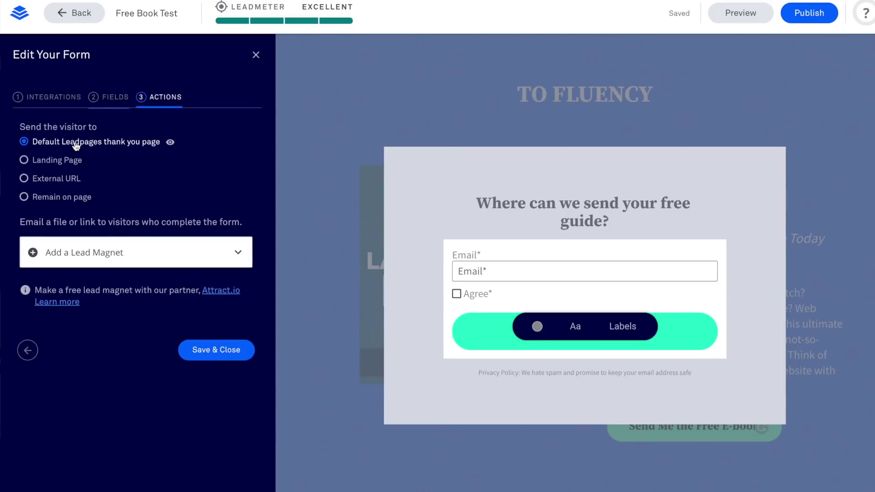
pyautogui.click(55, 162)
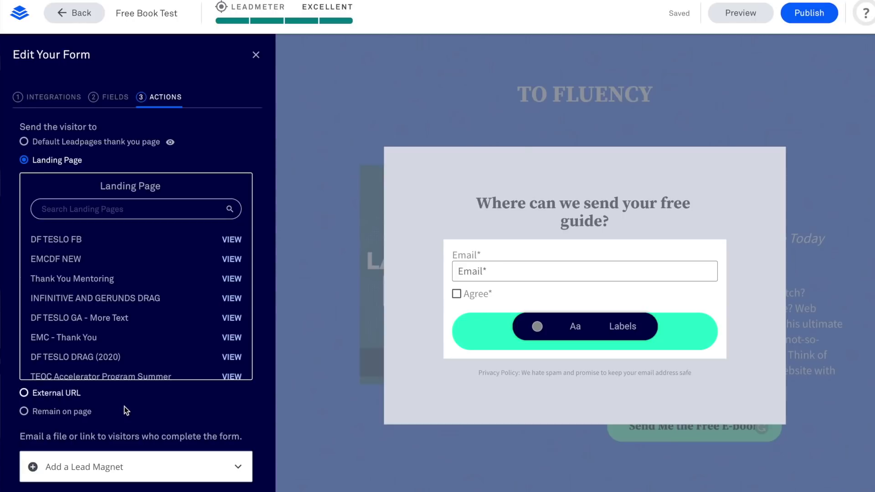
pyautogui.click(59, 393)
pyautogui.click(83, 203)
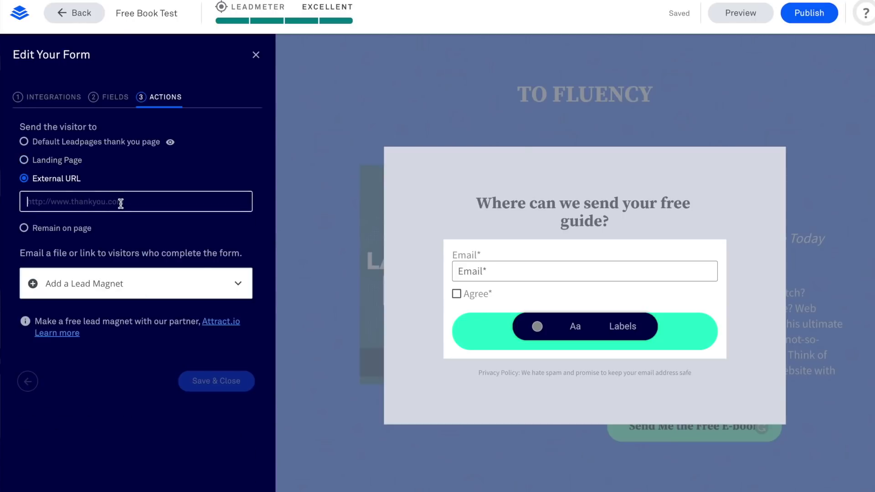
pyautogui.write('h')
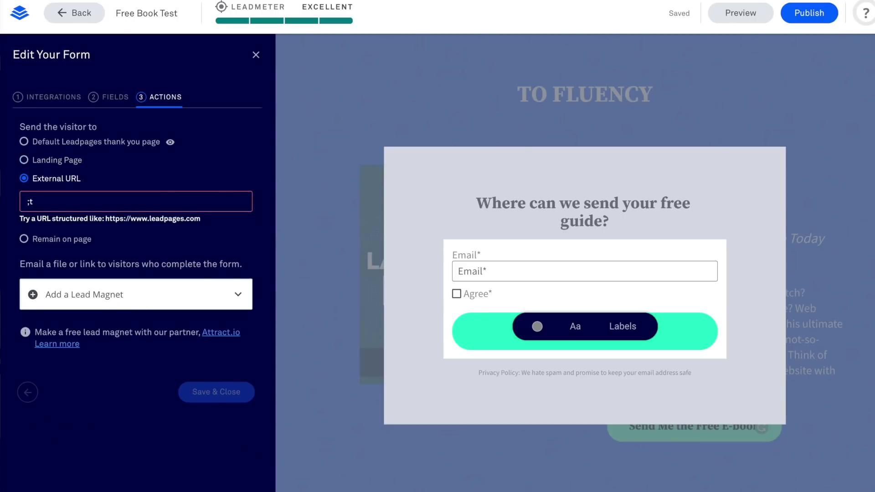
pyautogui.press('BackSpace')
pyautogui.write('tofluency.com/ty')
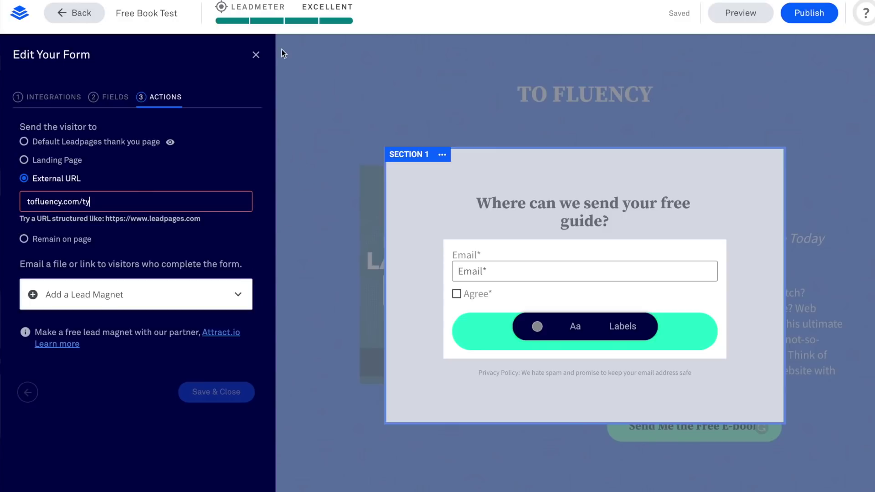
# Step: Publish the Free Book Test page in Leadpages under the free-book-test slug
pyautogui.click(808, 14)
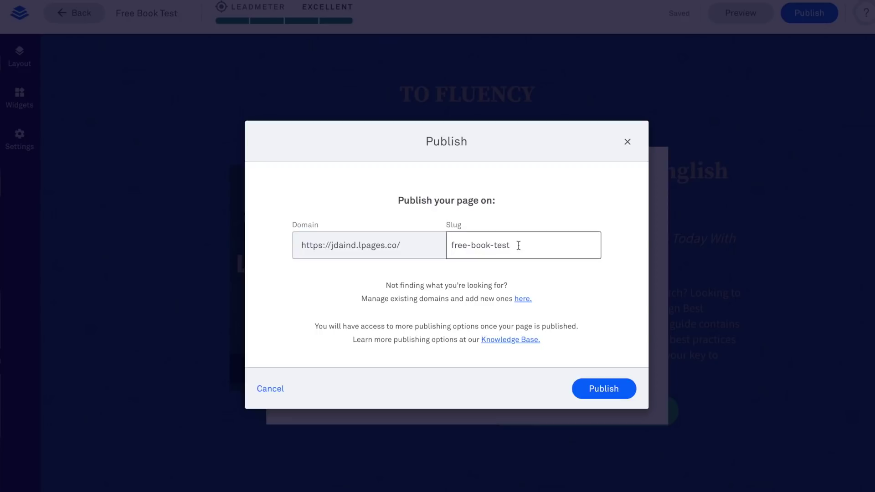
pyautogui.click(615, 397)
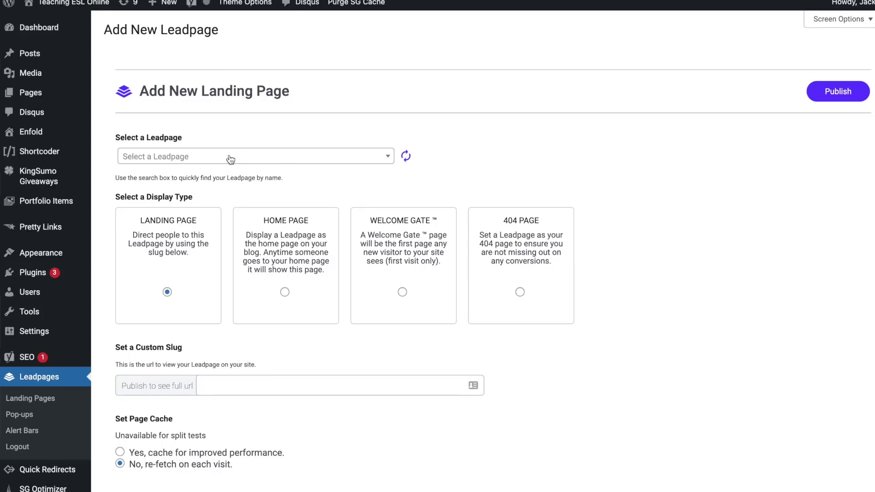
# Step: Refresh the leadpage list and choose Free Book Test by searching 'free book'
pyautogui.click(405, 160)
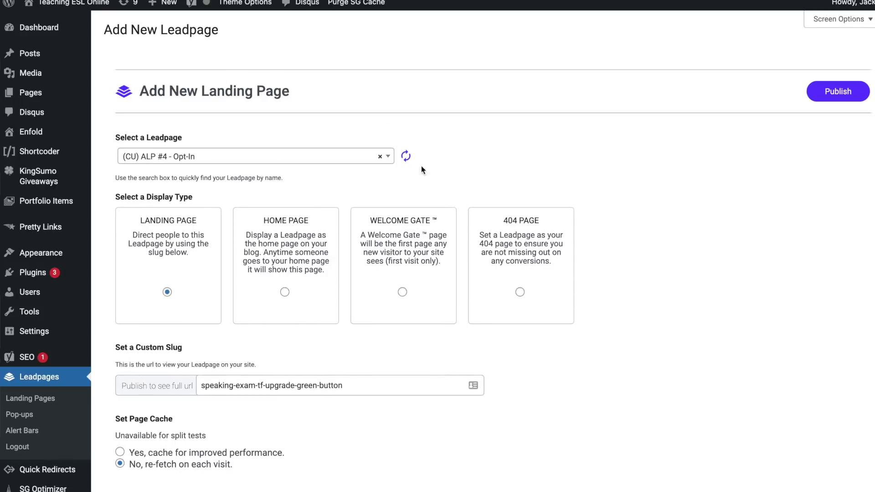
pyautogui.click(253, 158)
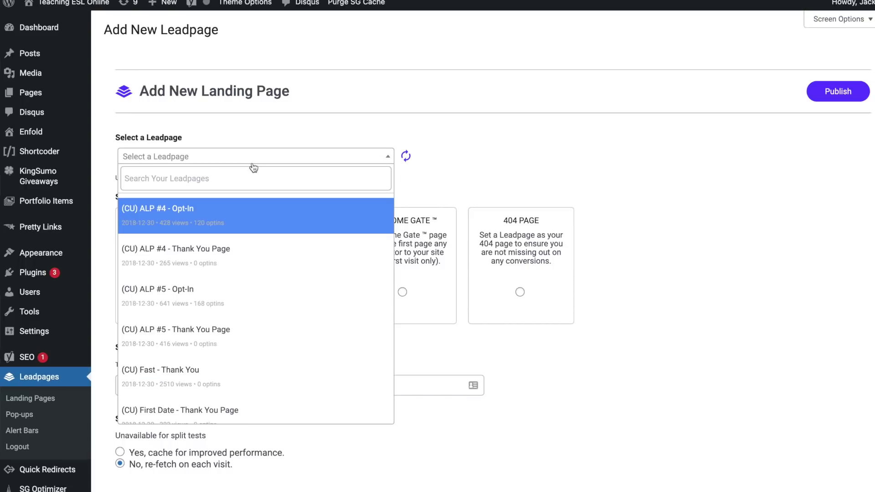
pyautogui.click(201, 175)
pyautogui.write('fre')
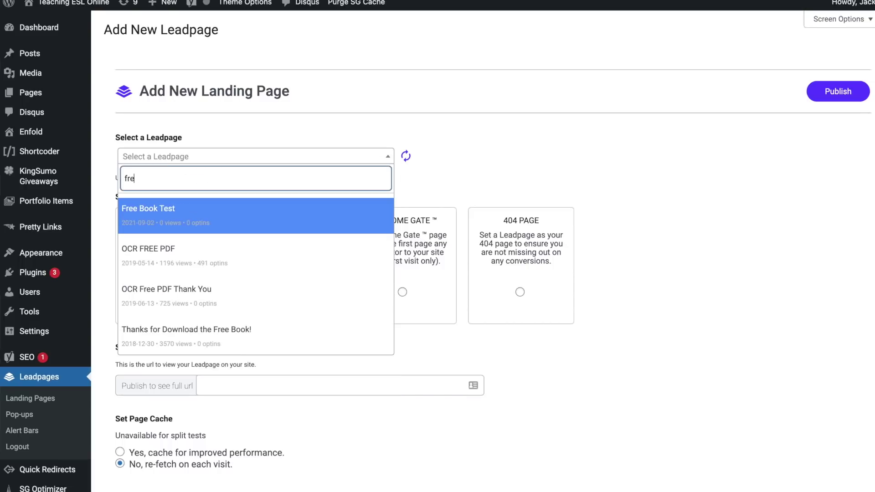
pyautogui.write('e book')
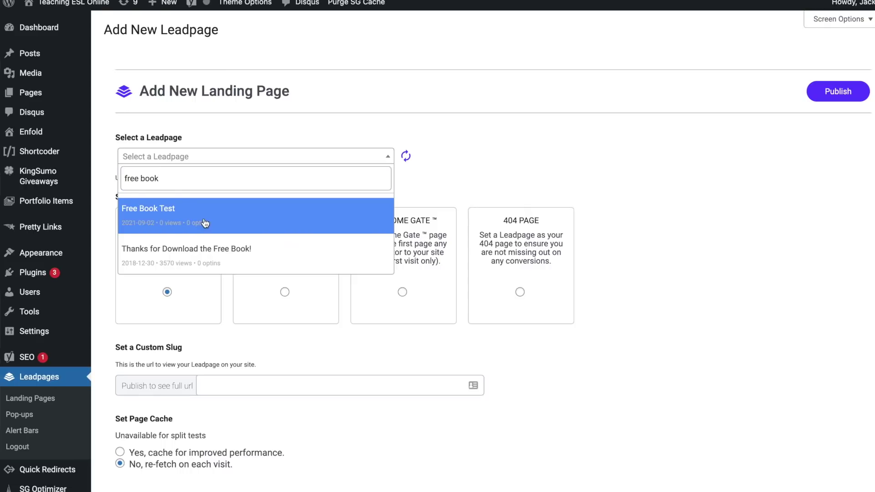
pyautogui.click(205, 223)
# Step: Replace the landing page's custom slug with free-book
pyautogui.scroll(-1, 623, 198)
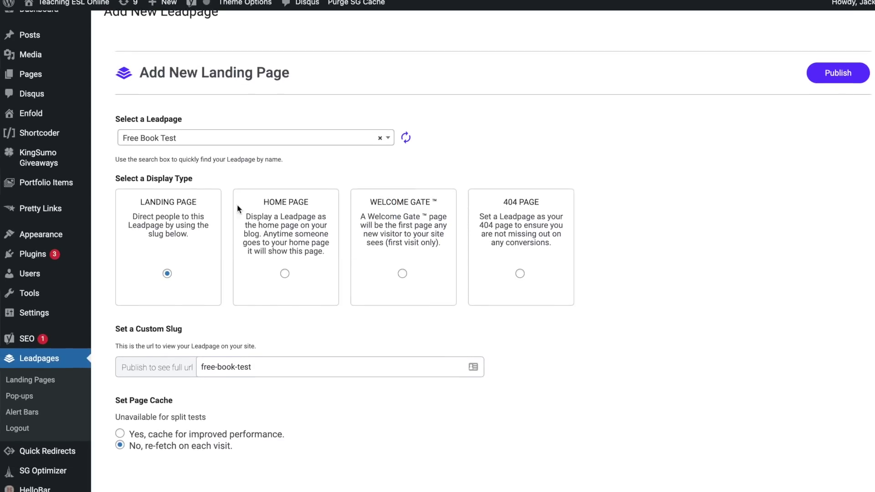
pyautogui.tripleClick(274, 367)
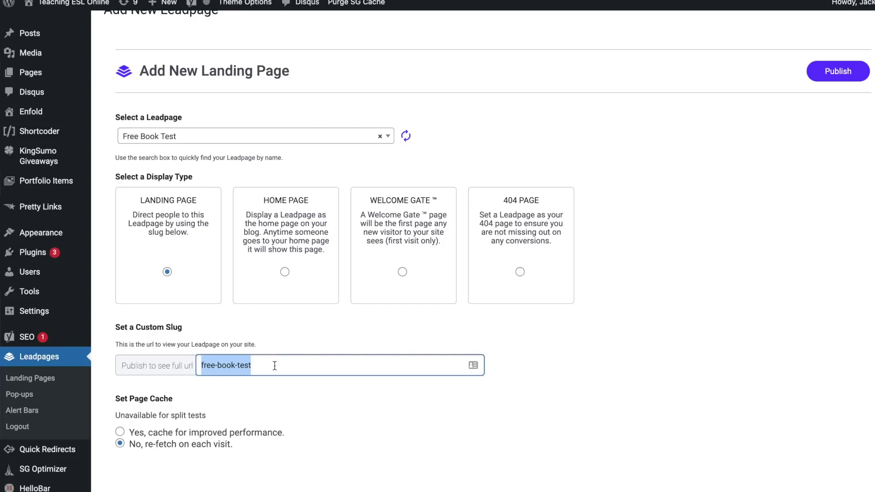
pyautogui.write('a')
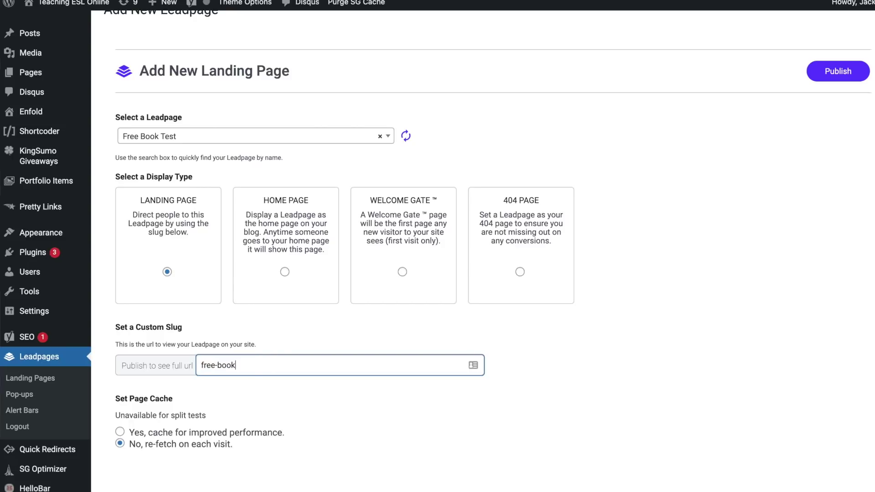
pyautogui.scroll(-1, 649, 438)
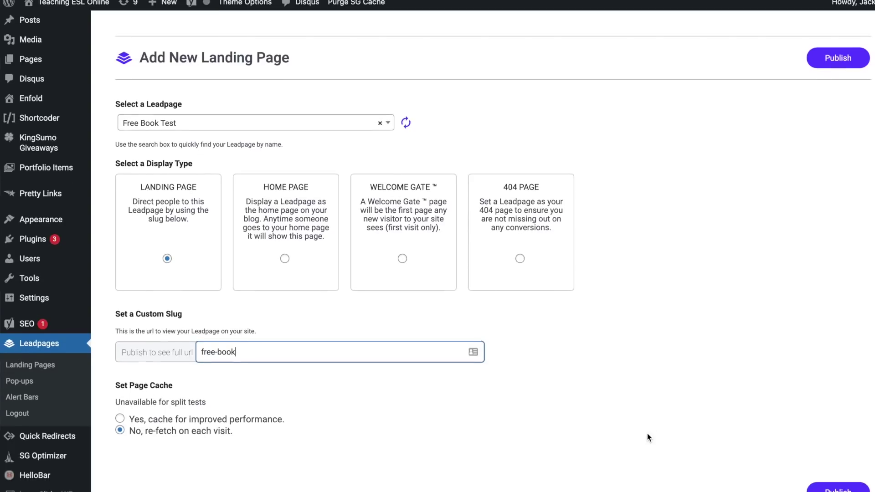
pyautogui.click(838, 58)
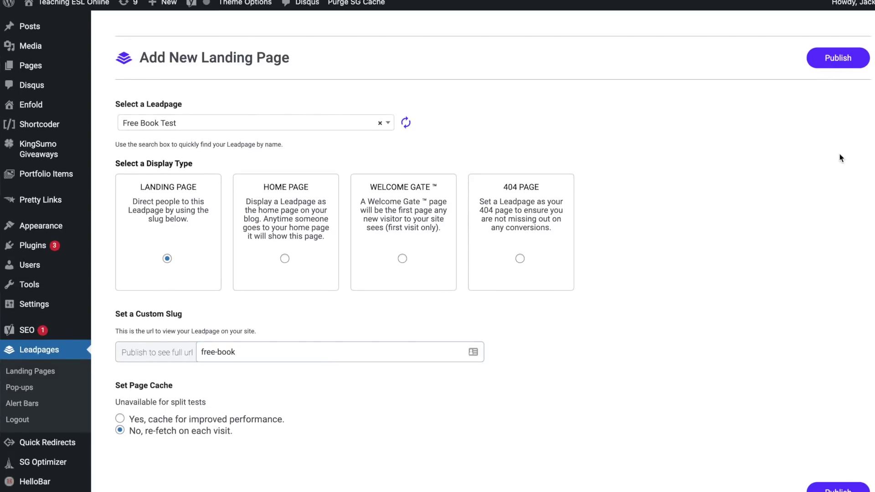
# Step: Publish the Free Book Test landing page in WordPress and view it live at /free-book
pyautogui.click(842, 60)
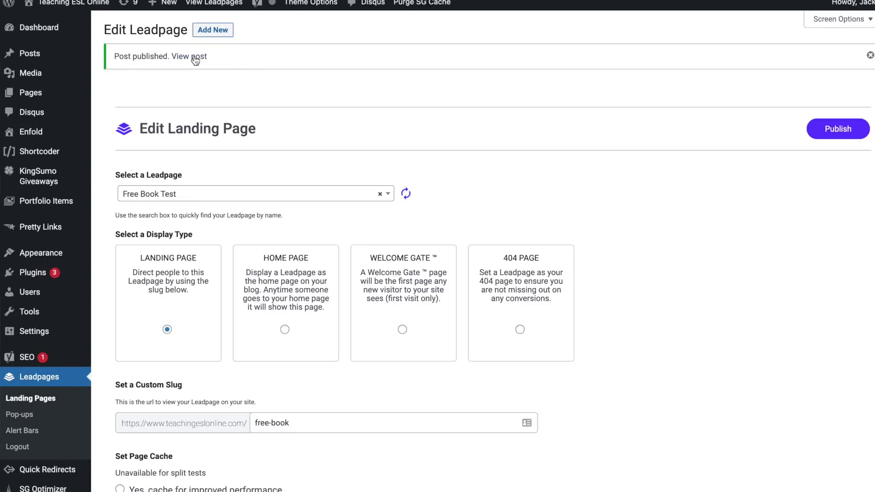
pyautogui.click(194, 57)
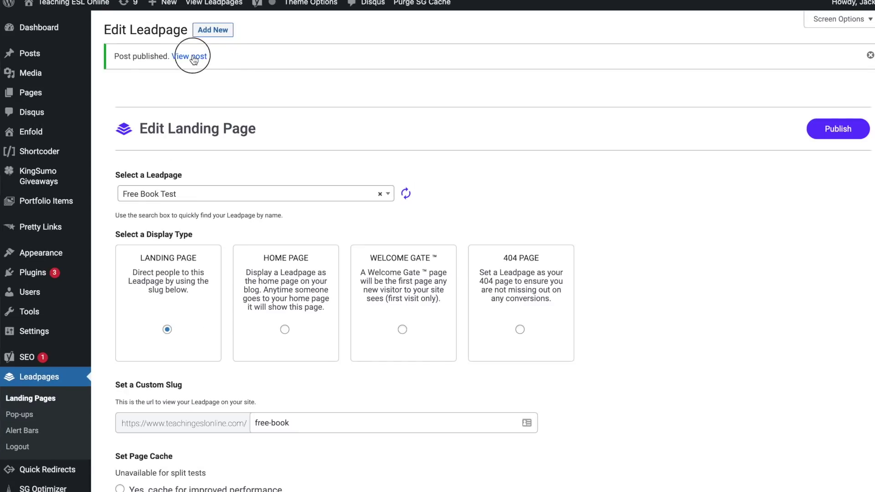